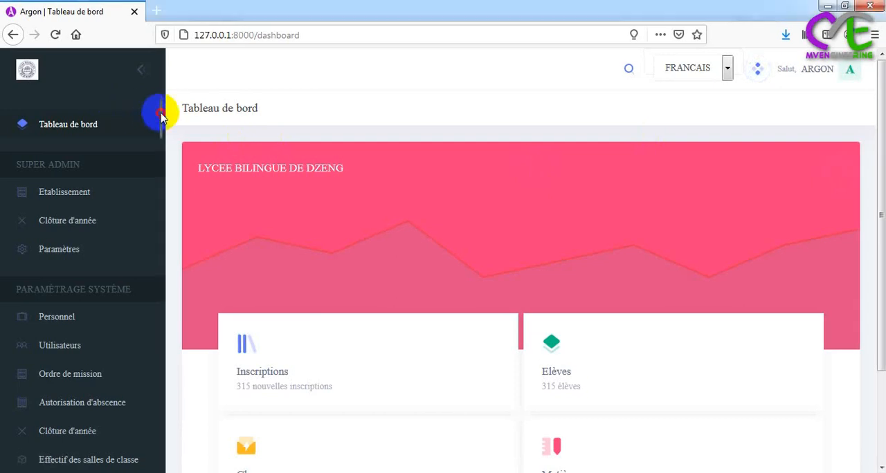
Open the Gestion des notes page from the PROFESSEUR section
{"action": "left_click_drag", "start_coordinate": [161, 119], "coordinate": [170, 148]}
{"action": "mouse_move", "coordinate": [250, 249]}
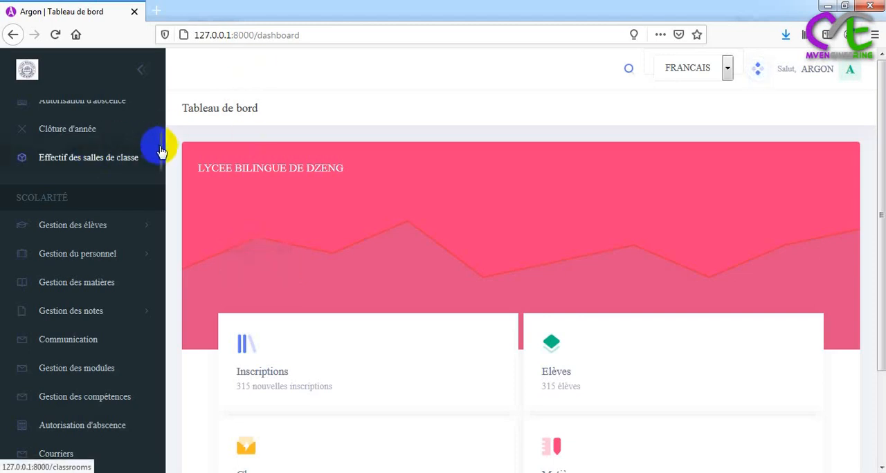
{"action": "left_click_drag", "start_coordinate": [160, 148], "coordinate": [174, 247]}
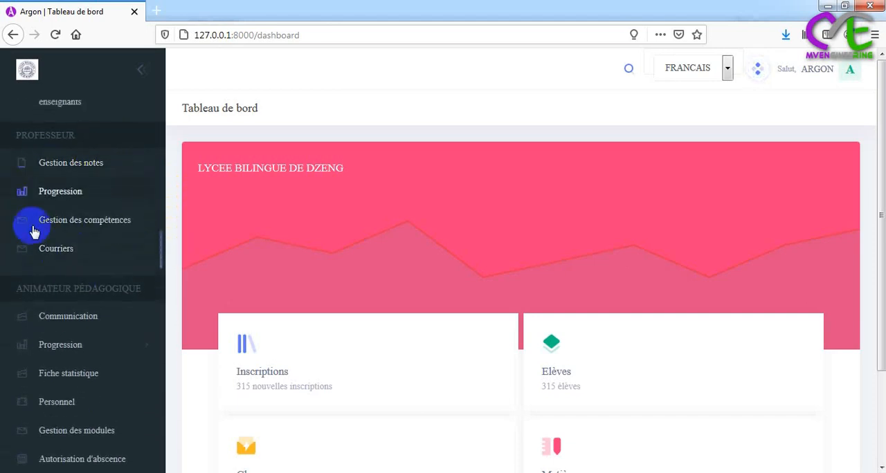
{"action": "left_click", "coordinate": [86, 165]}
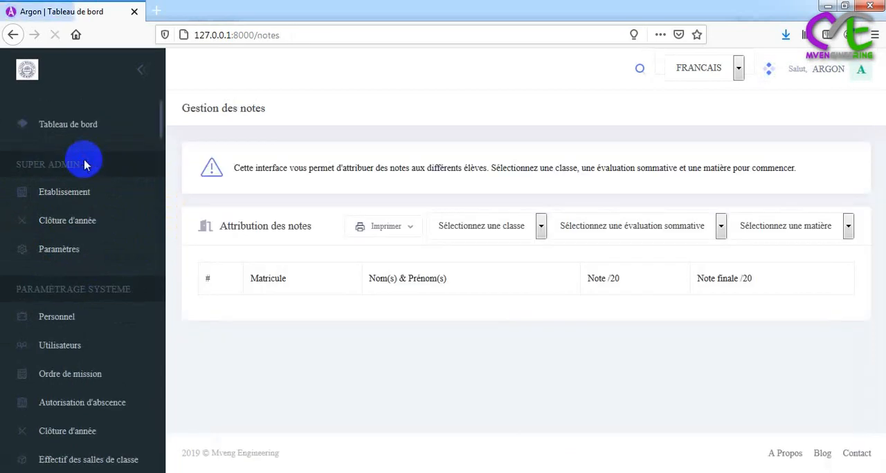
Load the grade sheet for class QUATRIEME ALL, Première Evaluation, subject ALGORITHMIQUE
{"action": "left_click", "coordinate": [511, 227]}
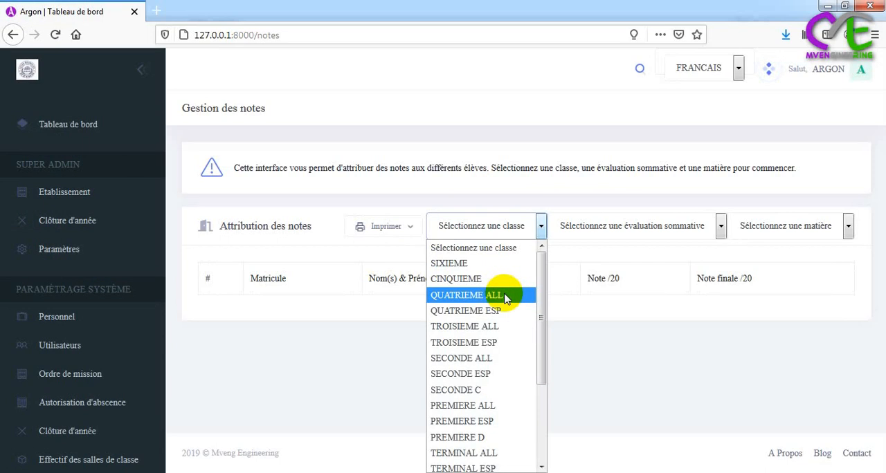
{"action": "left_click", "coordinate": [504, 296]}
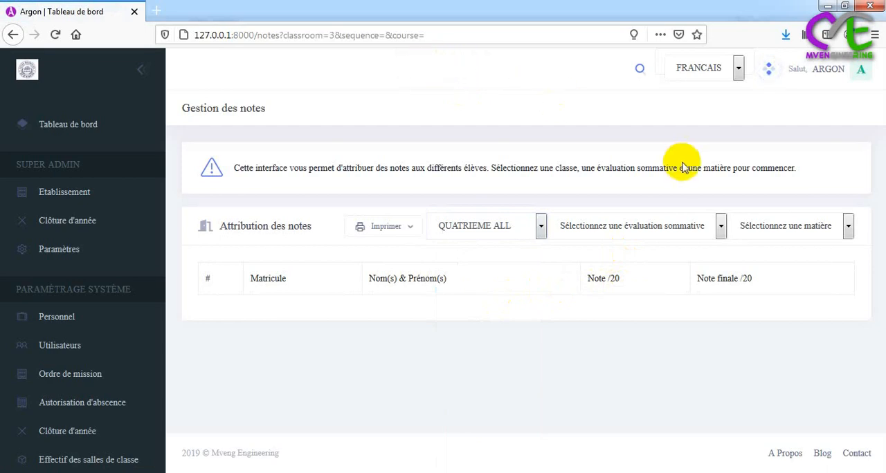
{"action": "left_click", "coordinate": [718, 228]}
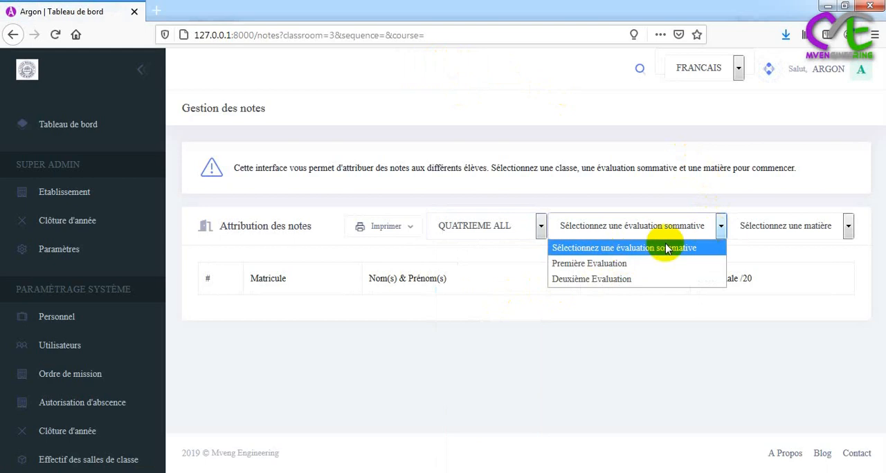
{"action": "left_click", "coordinate": [621, 265]}
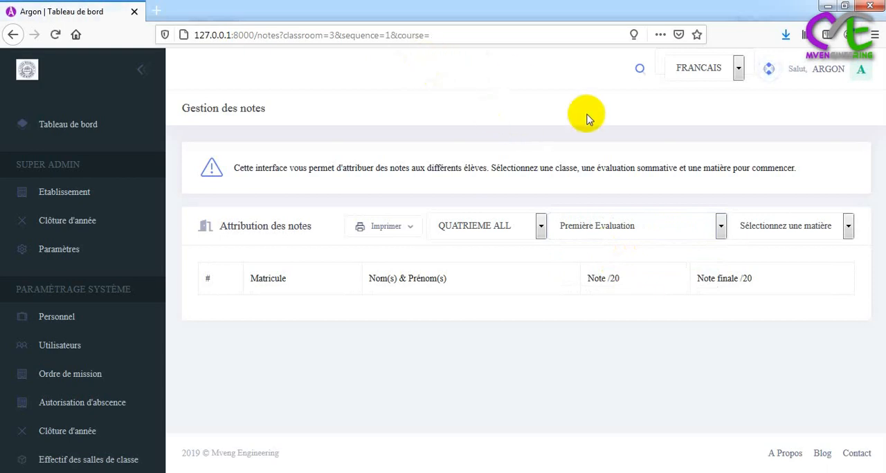
{"action": "left_click", "coordinate": [767, 228]}
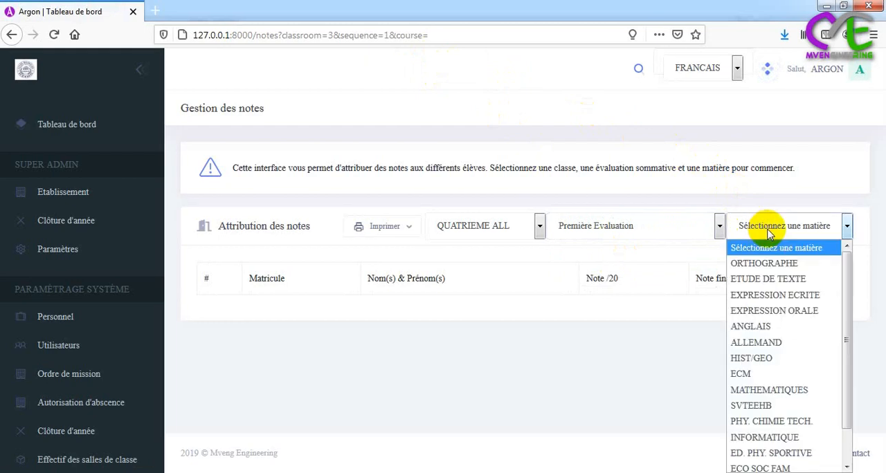
{"action": "left_click_drag", "start_coordinate": [848, 289], "coordinate": [854, 326]}
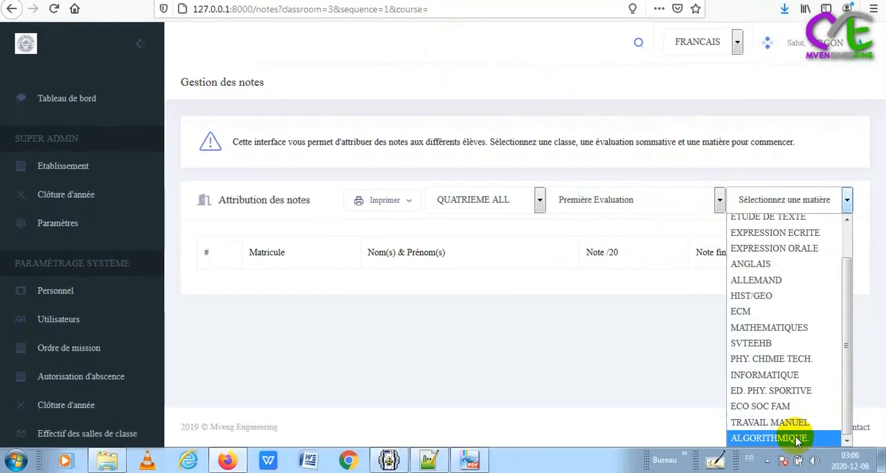
{"action": "left_click", "coordinate": [798, 440]}
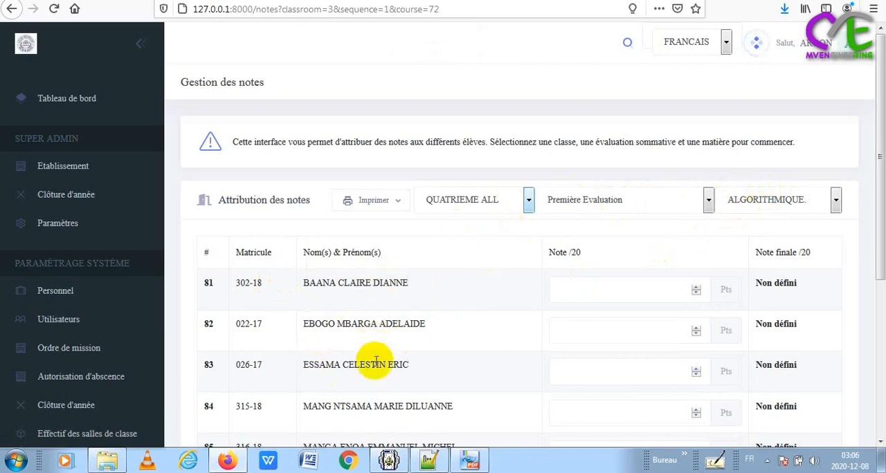
Enter grade 15 for the student in row 81, try 34 for row 82, and replace it with 0
{"action": "left_click", "coordinate": [601, 287]}
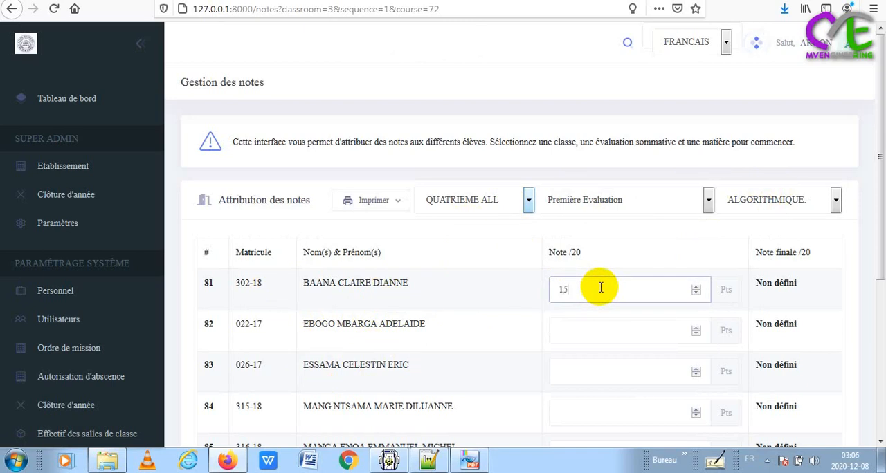
{"action": "left_click", "coordinate": [599, 330]}
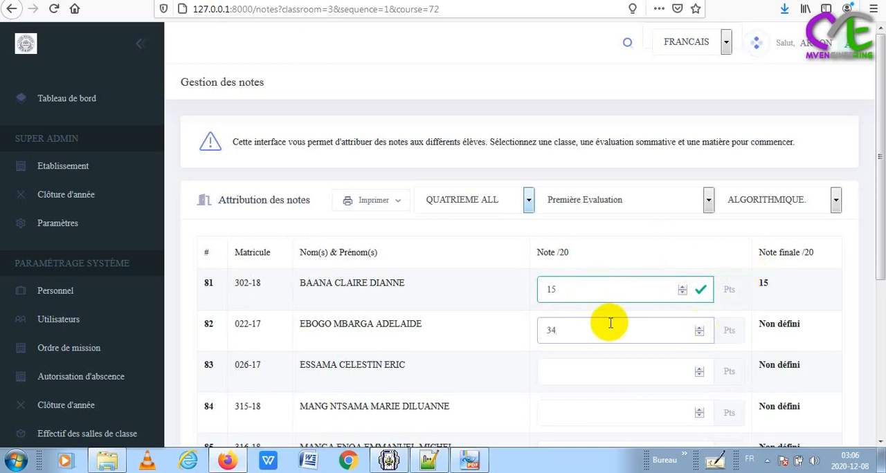
{"action": "key", "text": "Tab"}
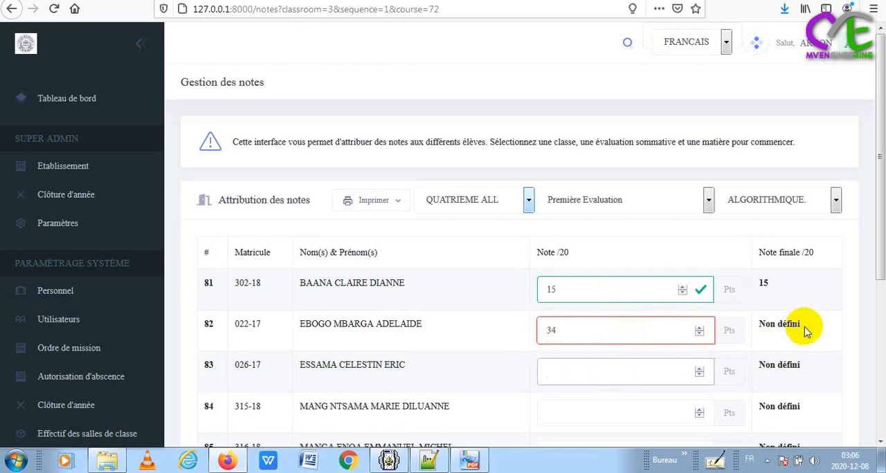
{"action": "left_click", "coordinate": [566, 329]}
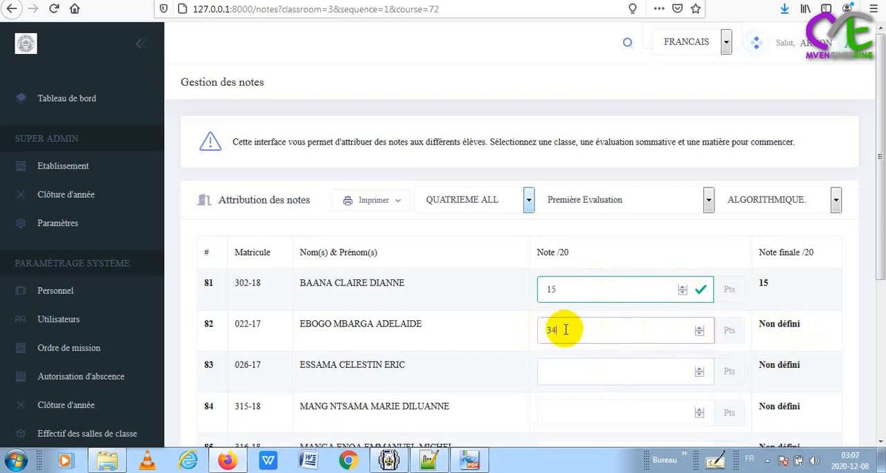
{"action": "key", "text": "BackSpace"}
{"action": "key", "text": "BackSpace"}
{"action": "key", "text": "Tab"}
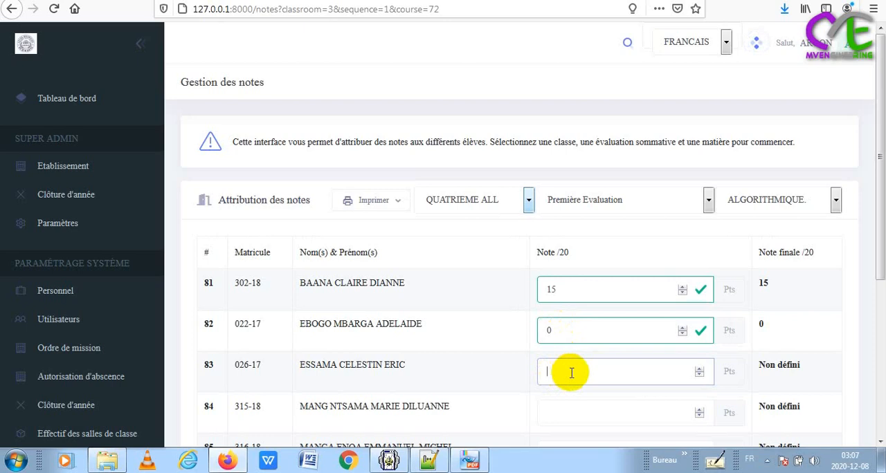
Skip row 83 and enter grades 5 for row 84, 2 for row 85 and 18 for row 86
{"action": "key", "text": "Tab"}
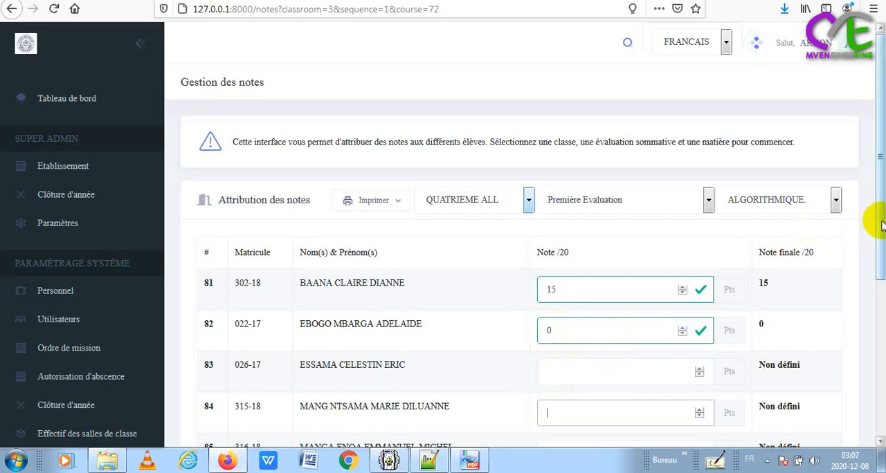
{"action": "left_click_drag", "start_coordinate": [877, 218], "coordinate": [880, 270]}
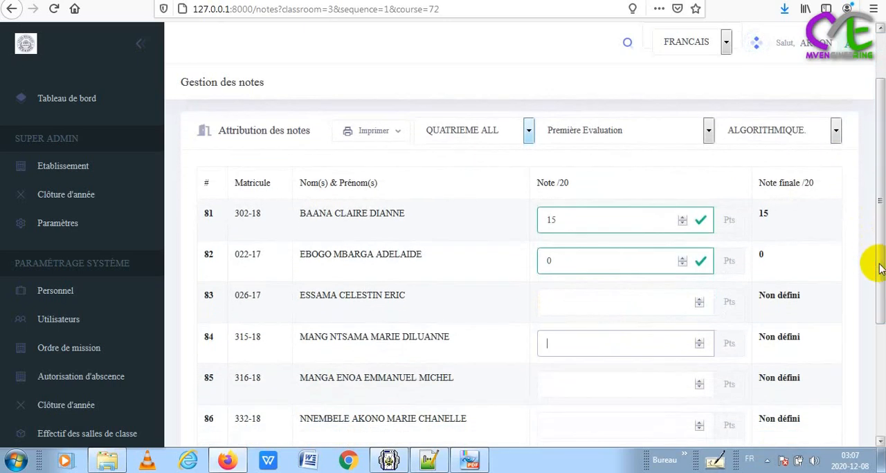
{"action": "type", "text": "56"}
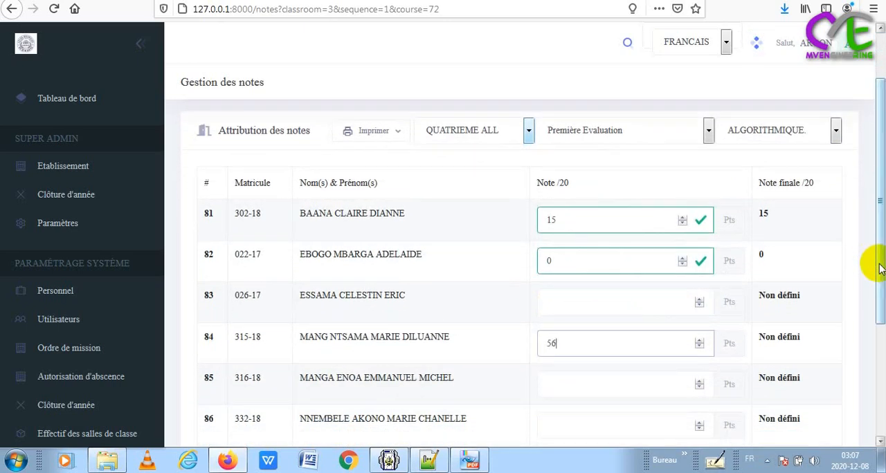
{"action": "key", "text": "Tab"}
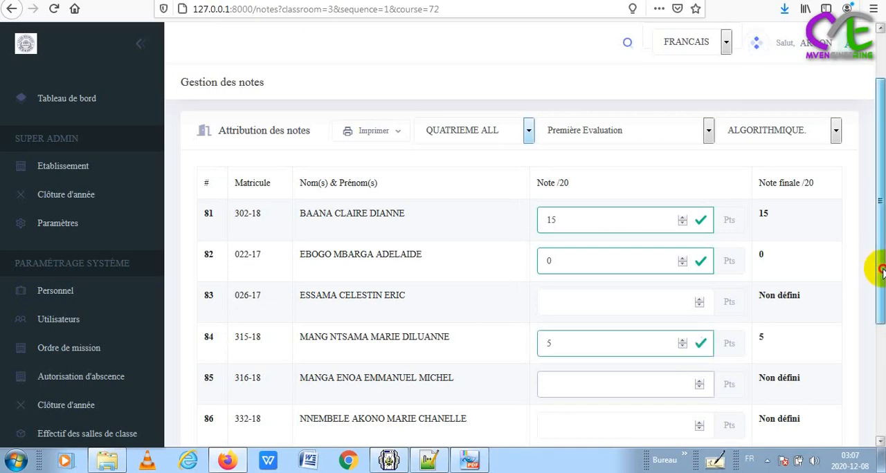
{"action": "left_click_drag", "start_coordinate": [880, 268], "coordinate": [879, 453]}
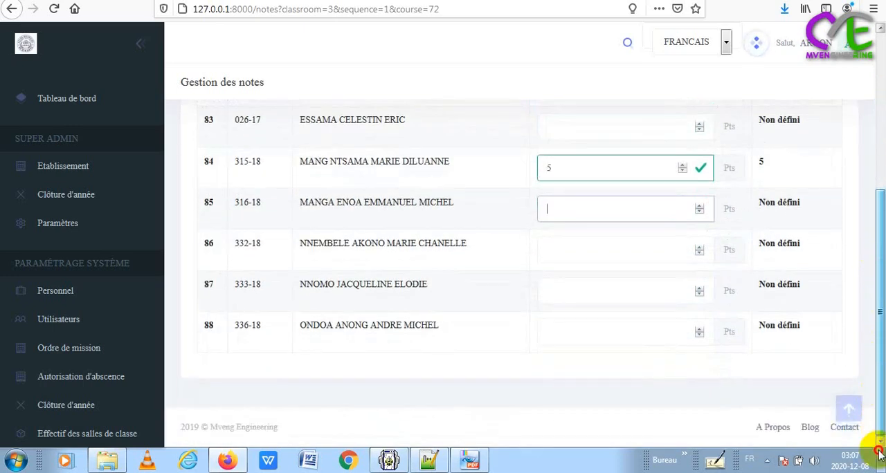
{"action": "scroll", "coordinate": [844, 282], "scroll_direction": "up", "scroll_amount": 4}
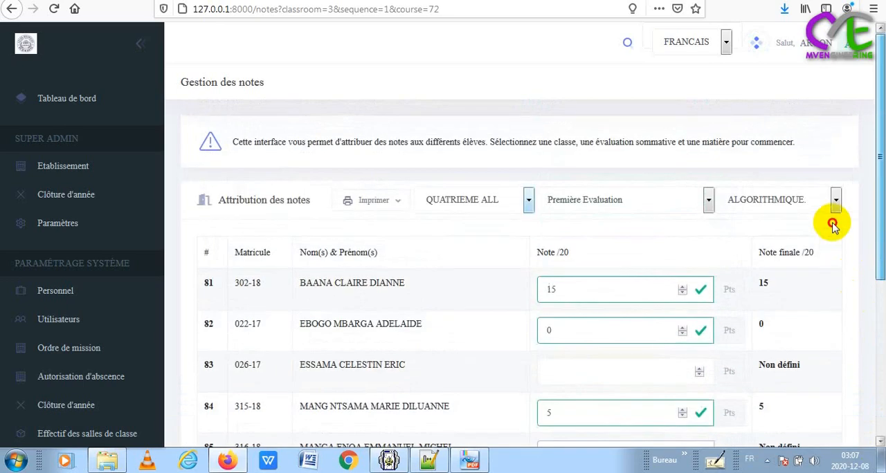
{"action": "scroll", "coordinate": [832, 221], "scroll_direction": "down", "scroll_amount": 4}
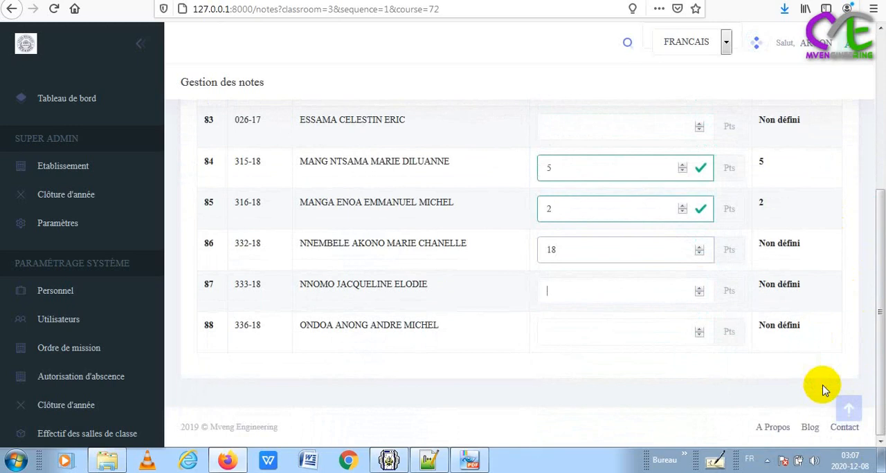
Try a decimal grade for the student in row 87, first as 13.7 and again as 13,7
{"action": "type", "text": "13"}
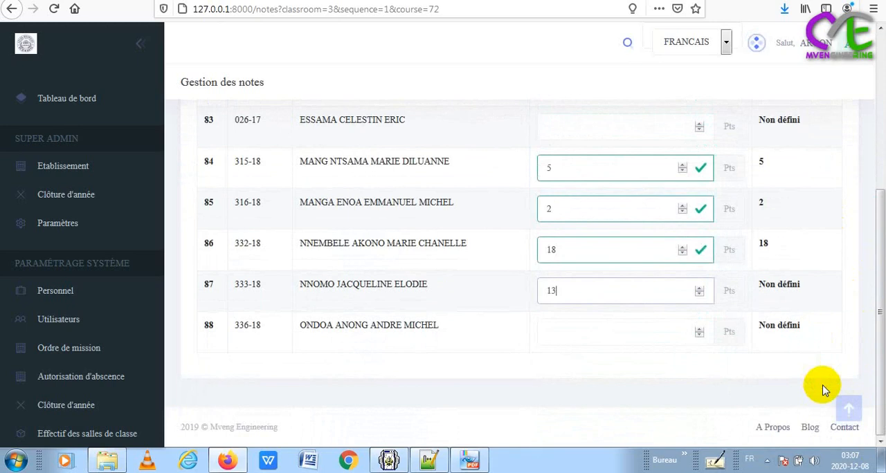
{"action": "type", "text": ".7"}
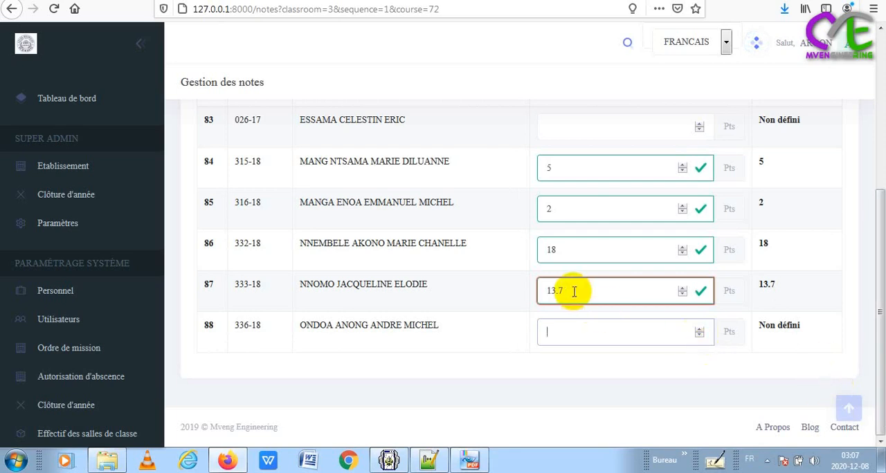
{"action": "key", "text": "BackSpace"}
{"action": "key", "text": "BackSpace"}
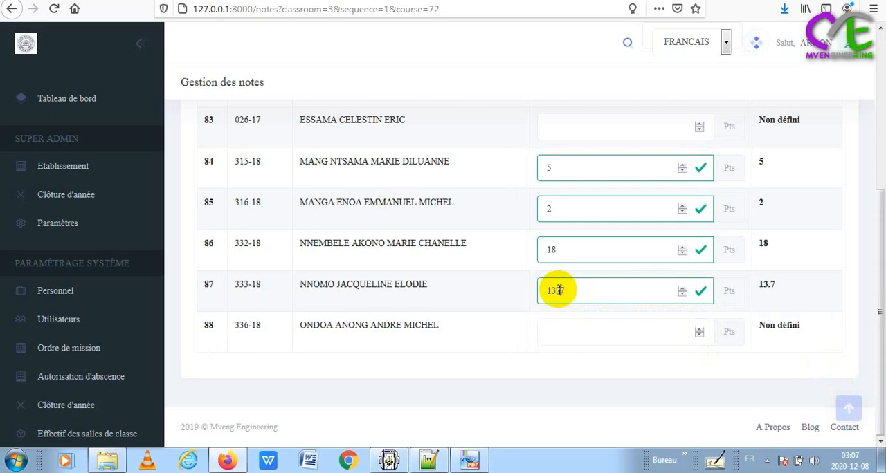
{"action": "type", "text": ",7"}
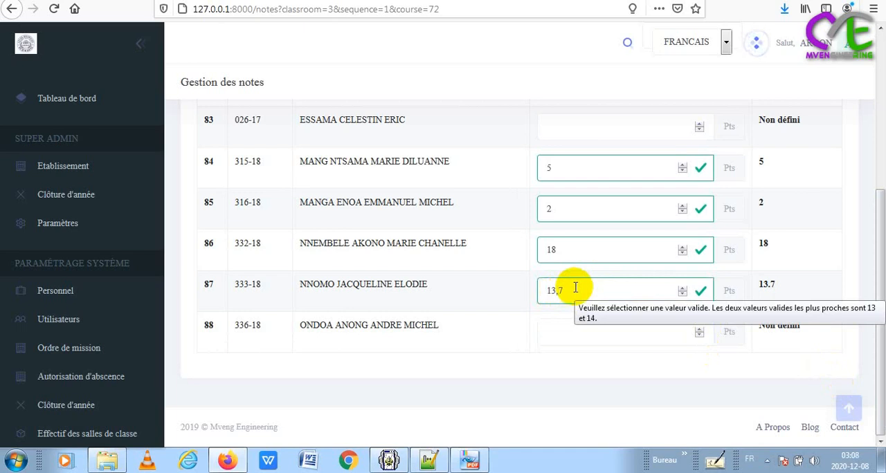
{"action": "key", "text": "Tab"}
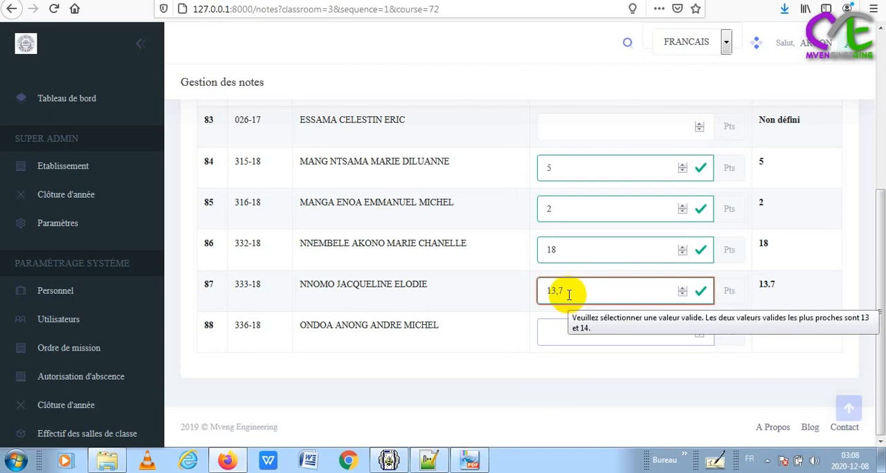
{"action": "left_click", "coordinate": [567, 325]}
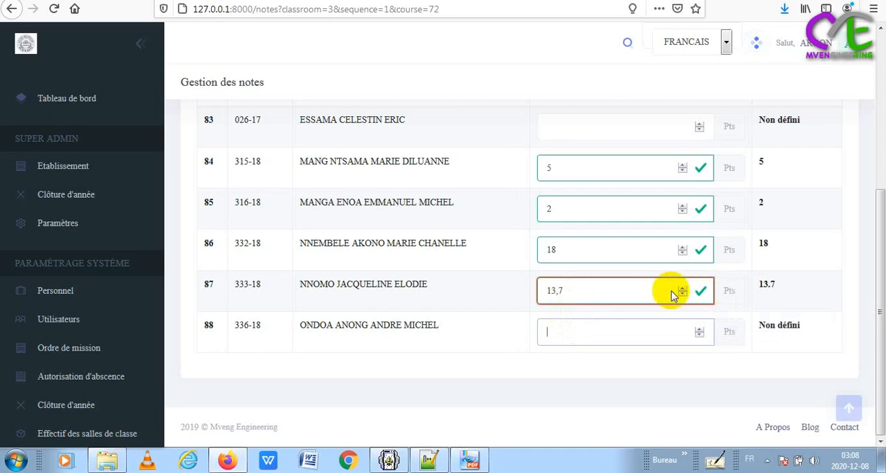
Clear the grade of the student in row 87 and submit the empty field
{"action": "mouse_move", "coordinate": [609, 293]}
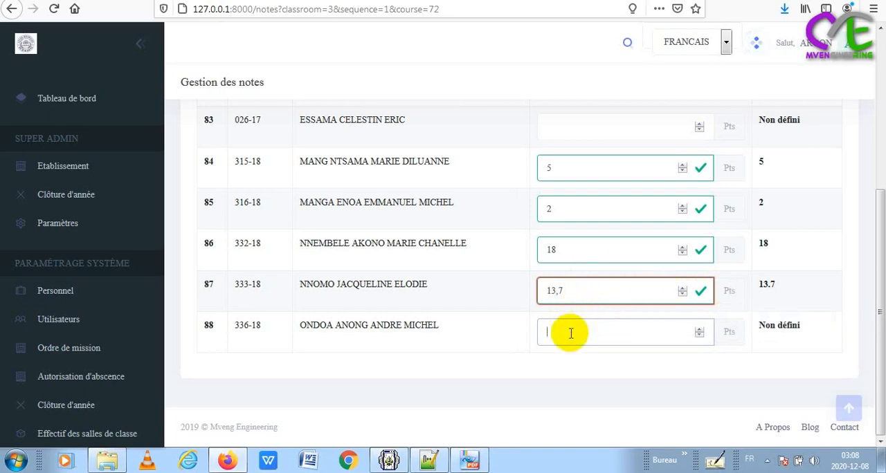
{"action": "left_click", "coordinate": [569, 291]}
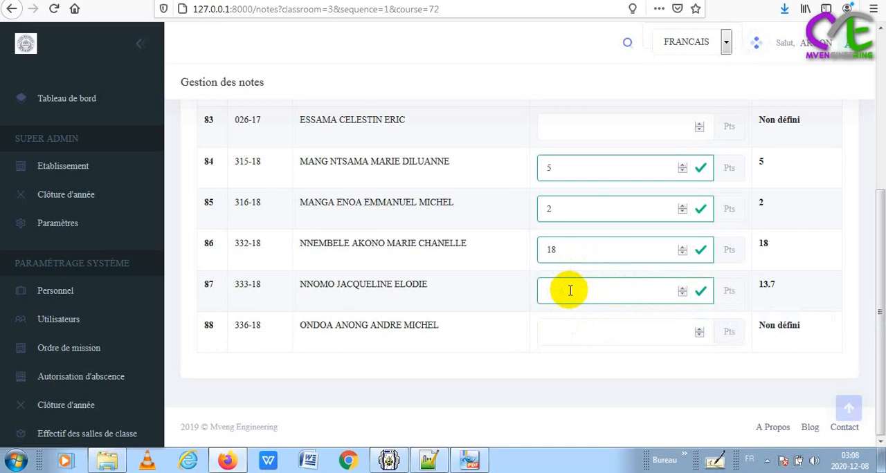
{"action": "key", "text": "Tab"}
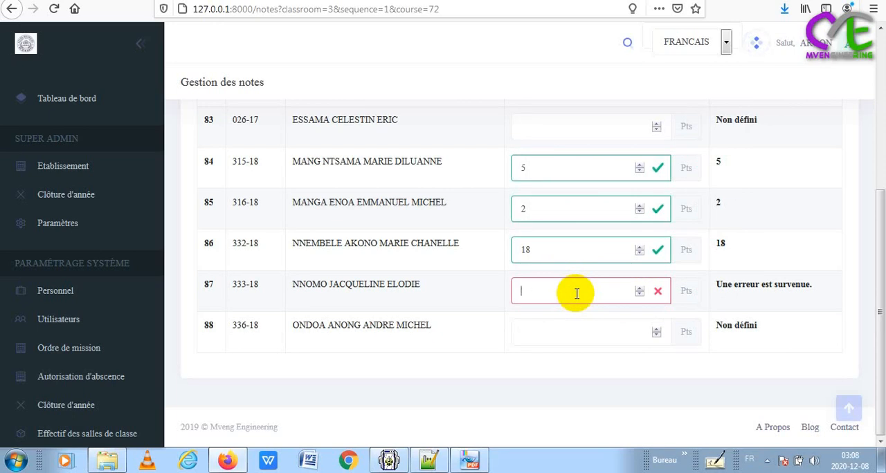
Set the grade to 13.5 for the student in row 87 and to 19 for the student in row 88
{"action": "left_click", "coordinate": [576, 294]}
{"action": "type", "text": "1"}
{"action": "key", "text": "BackSpace"}
{"action": "type", "text": "/"}
{"action": "key", "text": "BackSpace"}
{"action": "type", "text": ";"}
{"action": "key", "text": "Tab"}
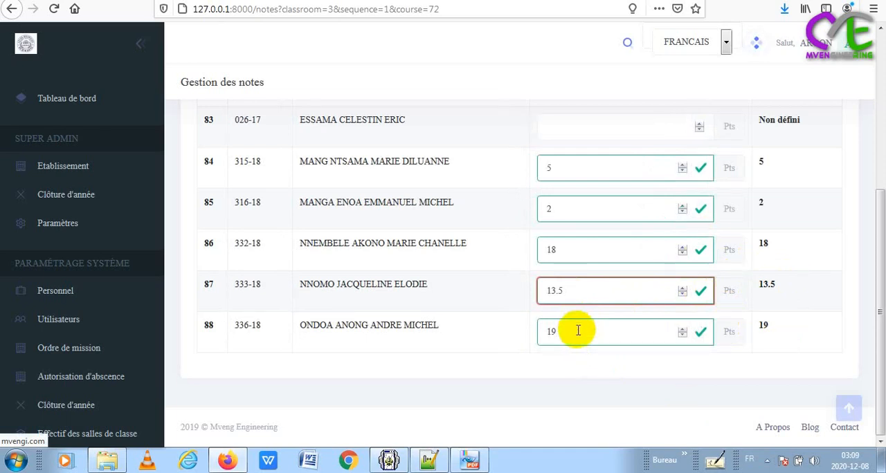
{"action": "left_click", "coordinate": [579, 363]}
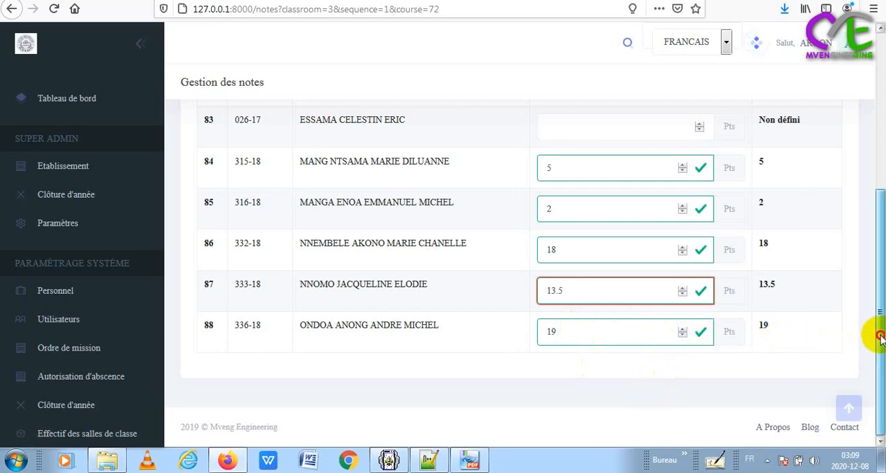
Print the relevé de notes for the selected class and subject, opening mpdf.pdf in PDF-XChange Viewer to view its grade table
{"action": "left_click_drag", "start_coordinate": [879, 333], "coordinate": [864, 192]}
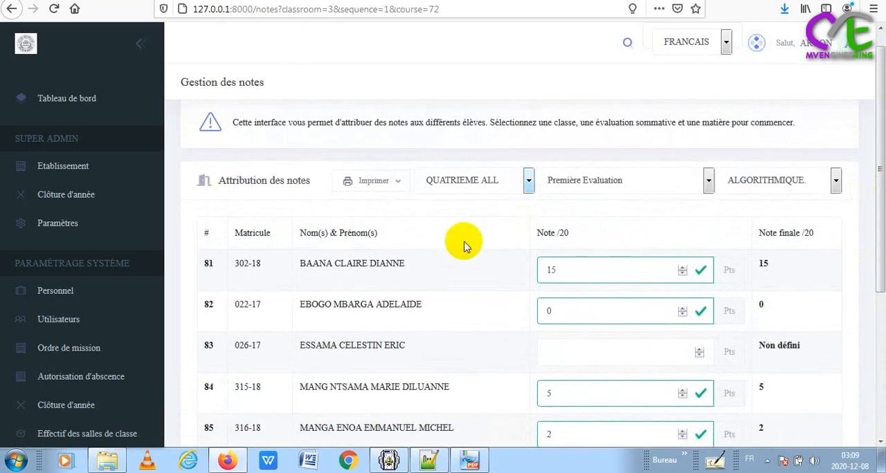
{"action": "left_click", "coordinate": [398, 190]}
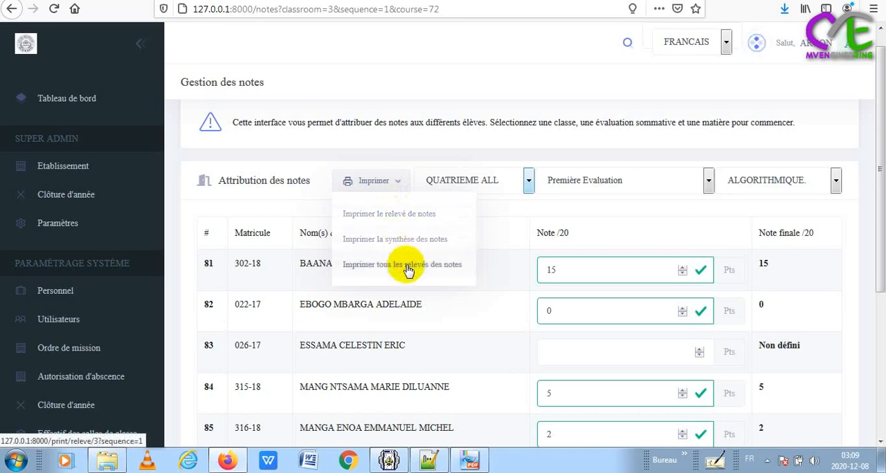
{"action": "left_click", "coordinate": [361, 213]}
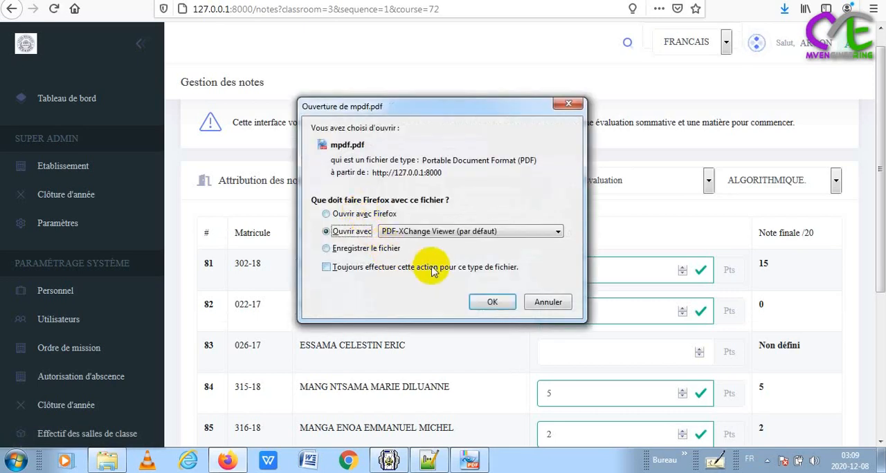
{"action": "left_click", "coordinate": [489, 302]}
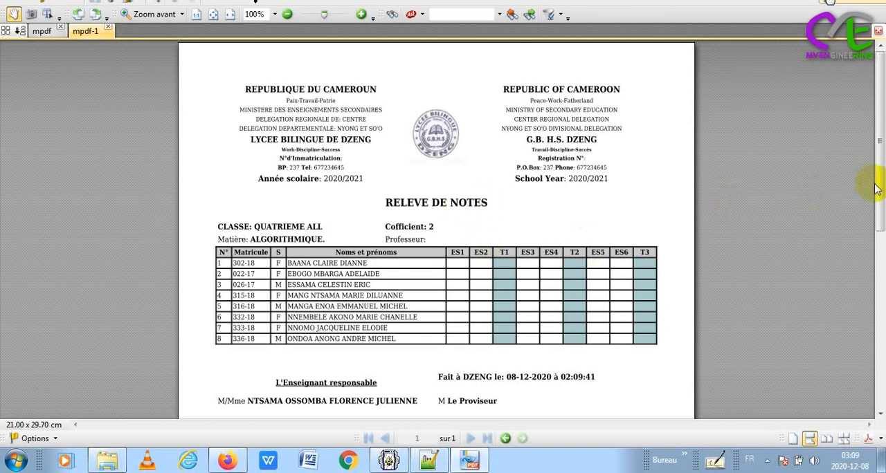
{"action": "left_click_drag", "start_coordinate": [875, 188], "coordinate": [878, 227]}
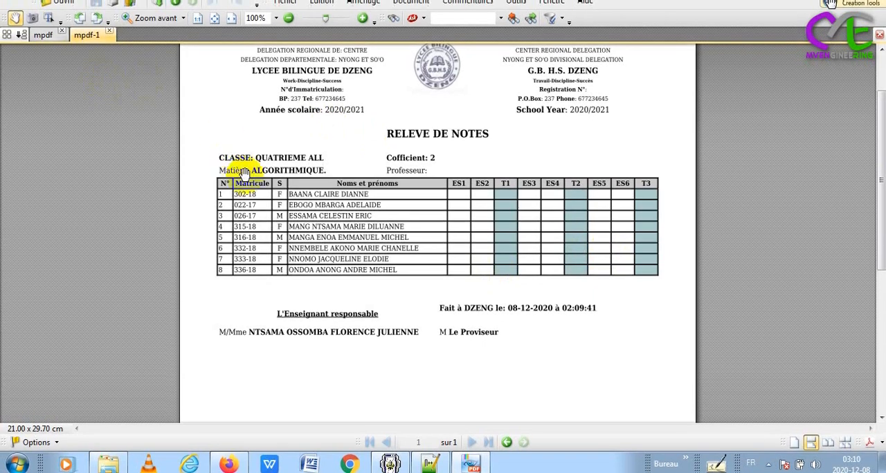
Switch back to Firefox and print the synthèse des notes, opening the generated mpdf.pdf in PDF-XChange Viewer
{"action": "key", "text": "alt+Tab"}
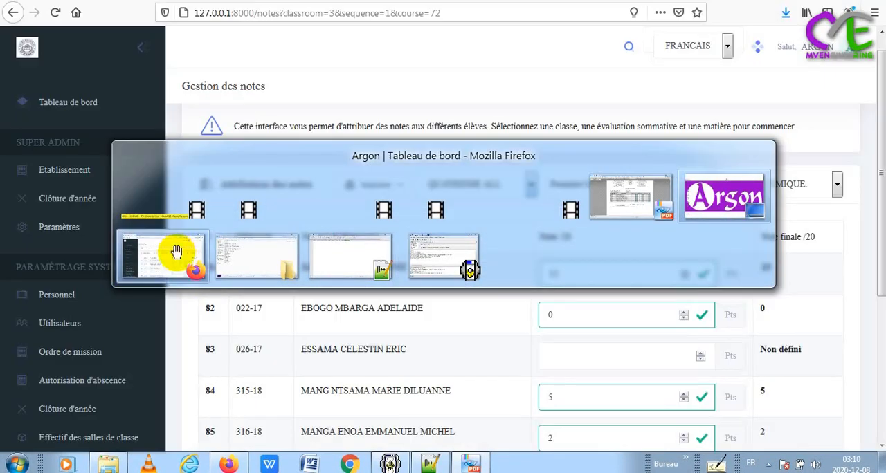
{"action": "left_click", "coordinate": [174, 254]}
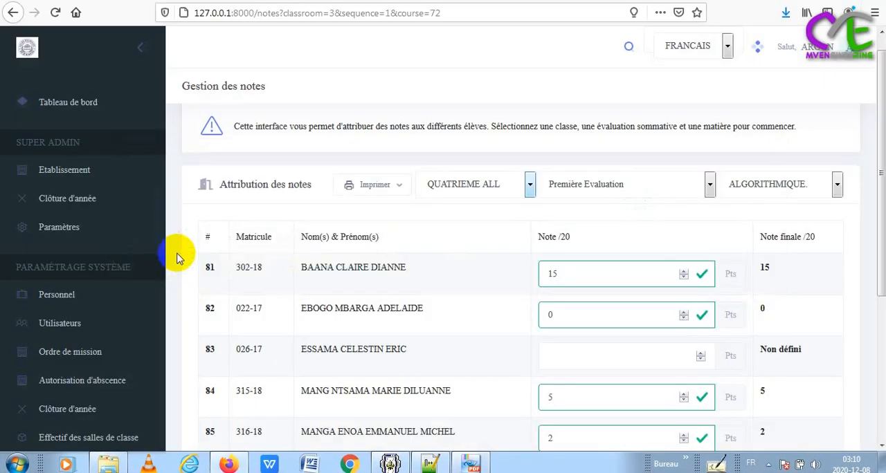
{"action": "left_click", "coordinate": [395, 186]}
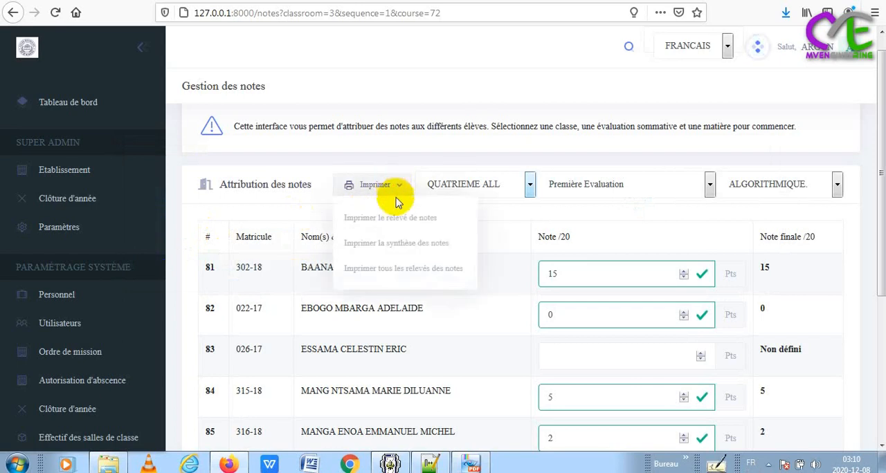
{"action": "left_click", "coordinate": [405, 247]}
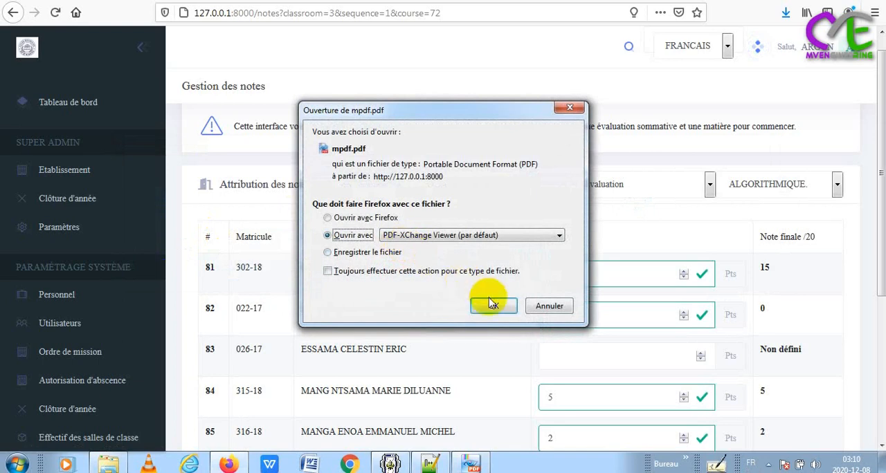
{"action": "left_click", "coordinate": [493, 306]}
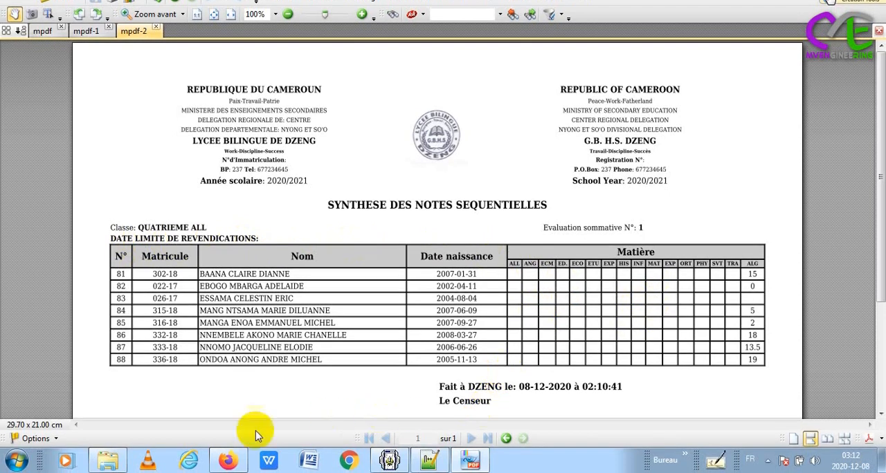
Return to Firefox and reopen the Saisie des notes page under Gestion des notes
{"action": "left_click", "coordinate": [227, 462]}
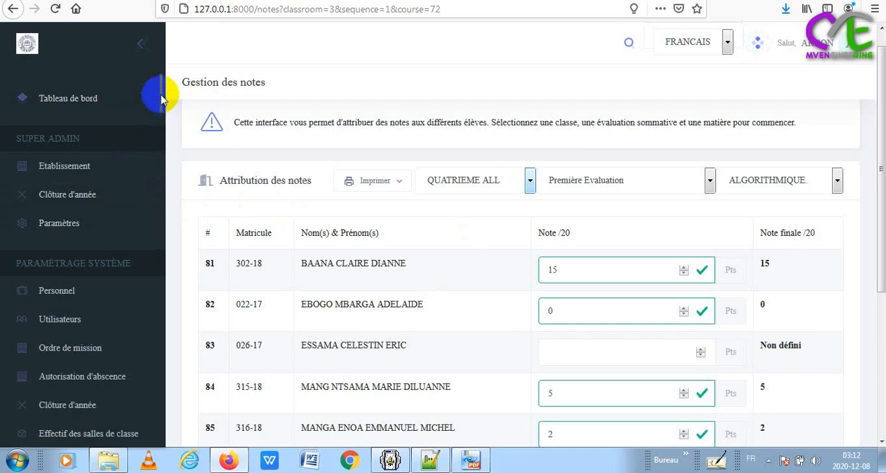
{"action": "left_click_drag", "start_coordinate": [160, 99], "coordinate": [161, 165]}
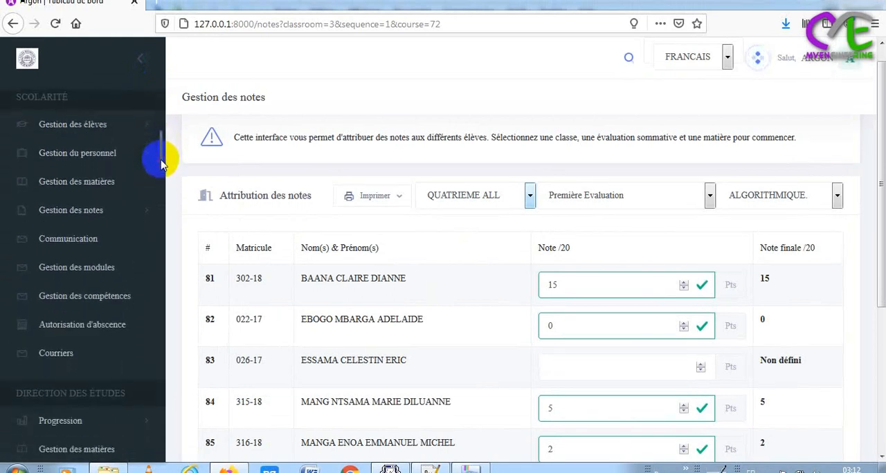
{"action": "left_click", "coordinate": [144, 213]}
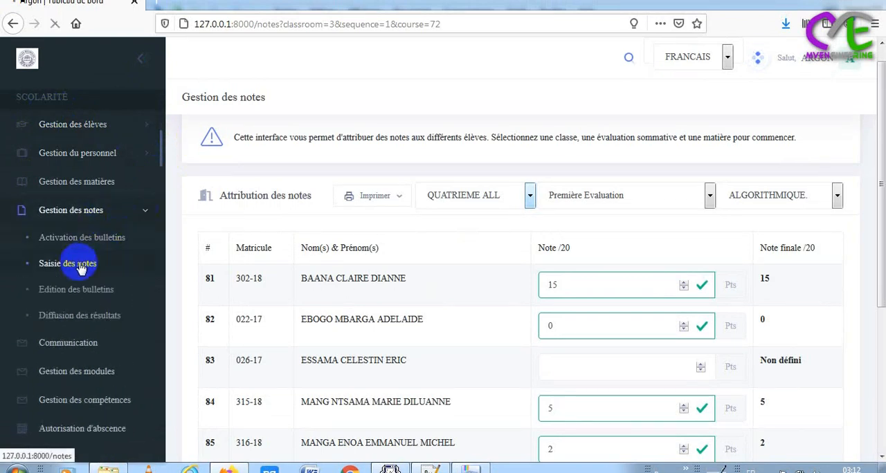
{"action": "left_click", "coordinate": [81, 268]}
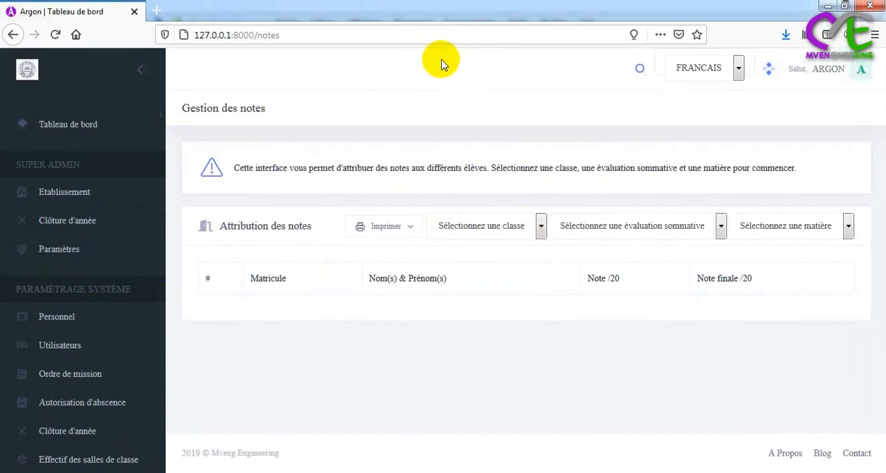
Load the grade list for class QUATRIEME ALL, Première Evaluation and subject ALGORITHMIQUE
{"action": "left_click", "coordinate": [541, 226]}
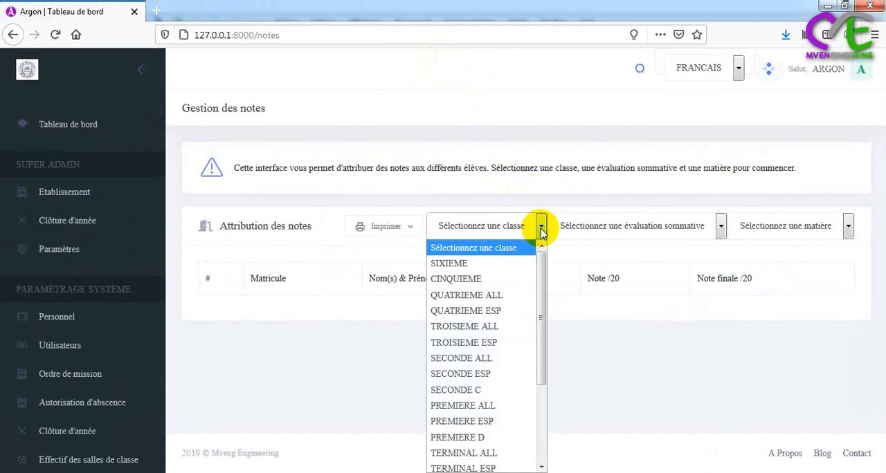
{"action": "left_click", "coordinate": [510, 299]}
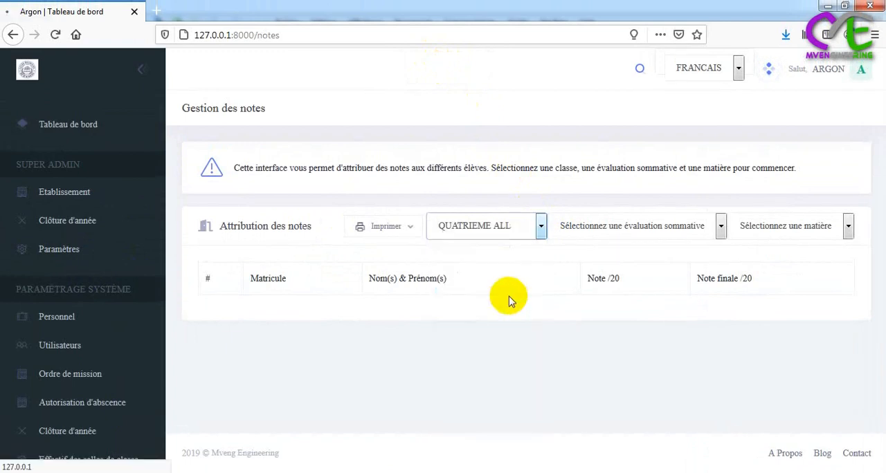
{"action": "left_click", "coordinate": [719, 229]}
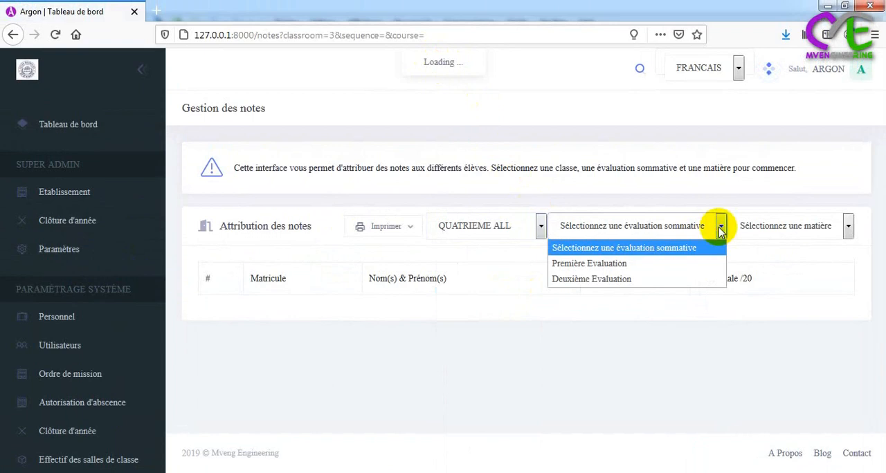
{"action": "left_click", "coordinate": [685, 262]}
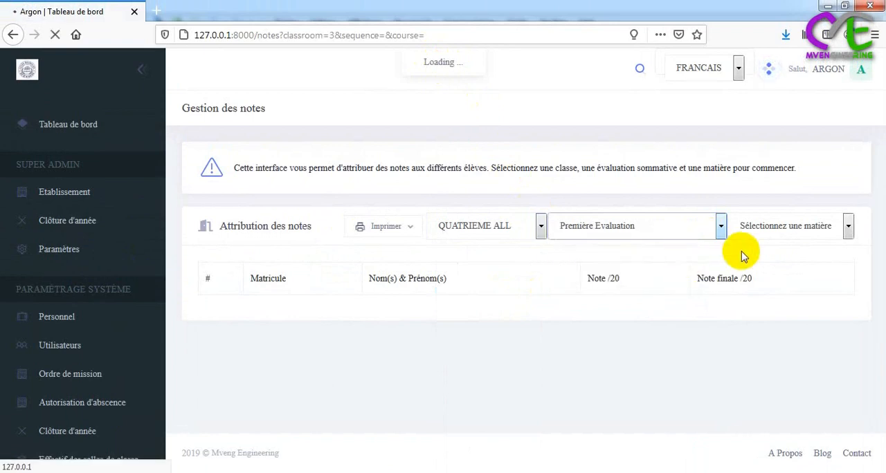
{"action": "left_click", "coordinate": [847, 227]}
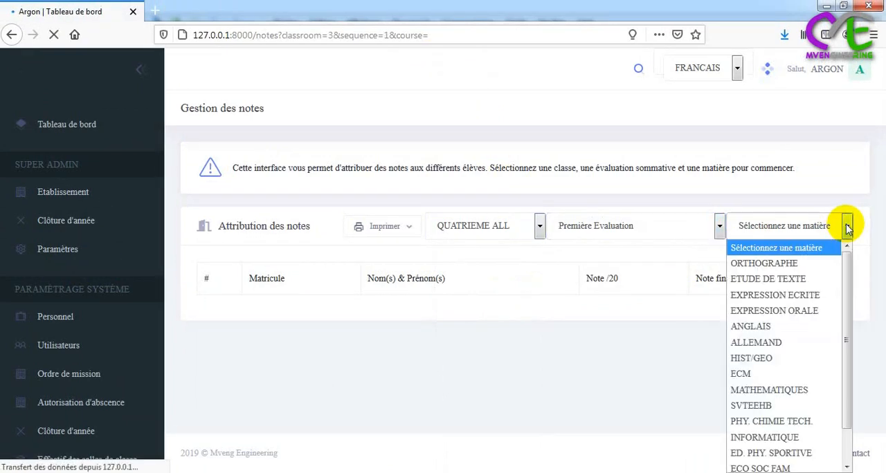
{"action": "left_click_drag", "start_coordinate": [843, 302], "coordinate": [846, 376]}
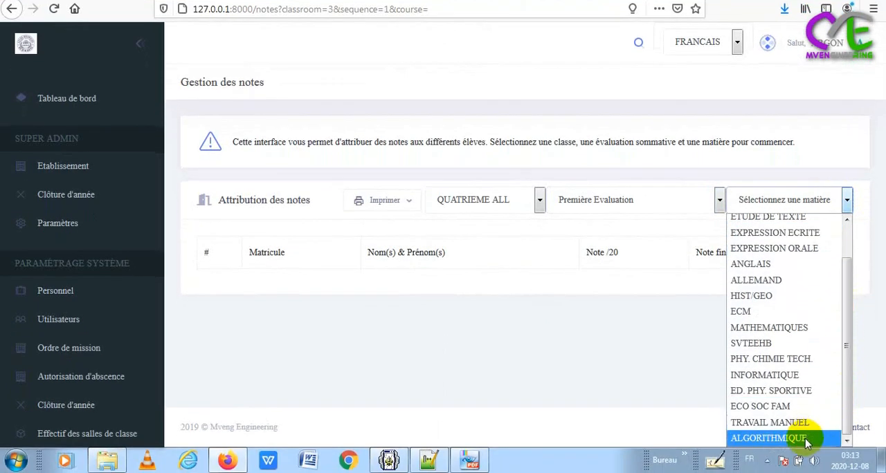
{"action": "left_click", "coordinate": [804, 439]}
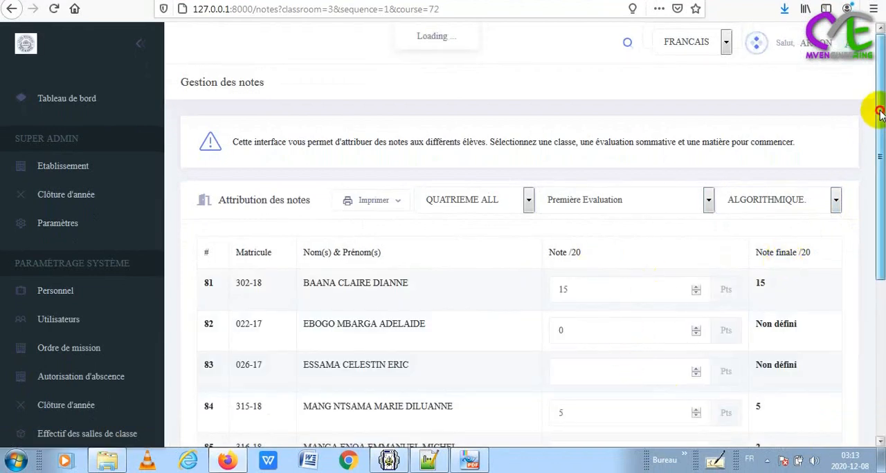
Review the reloaded grade list and set the grade to 10 for the student in row 82
{"action": "left_click_drag", "start_coordinate": [875, 109], "coordinate": [877, 267]}
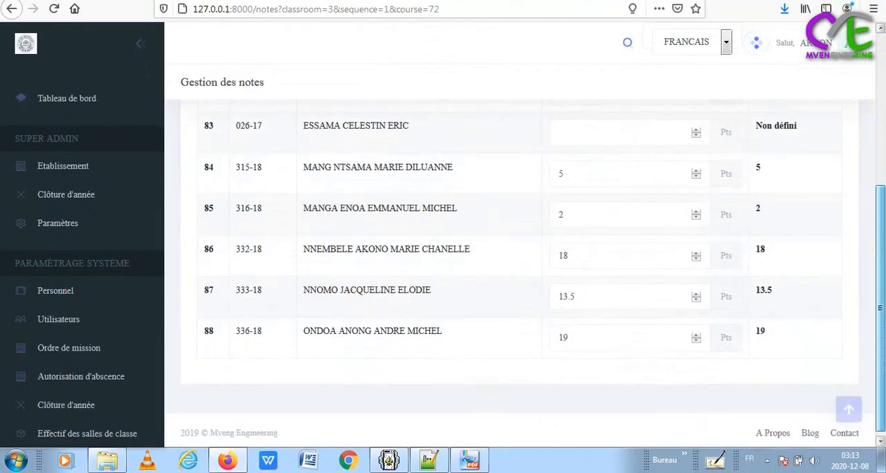
{"action": "scroll", "coordinate": [864, 187], "scroll_direction": "up", "scroll_amount": 4}
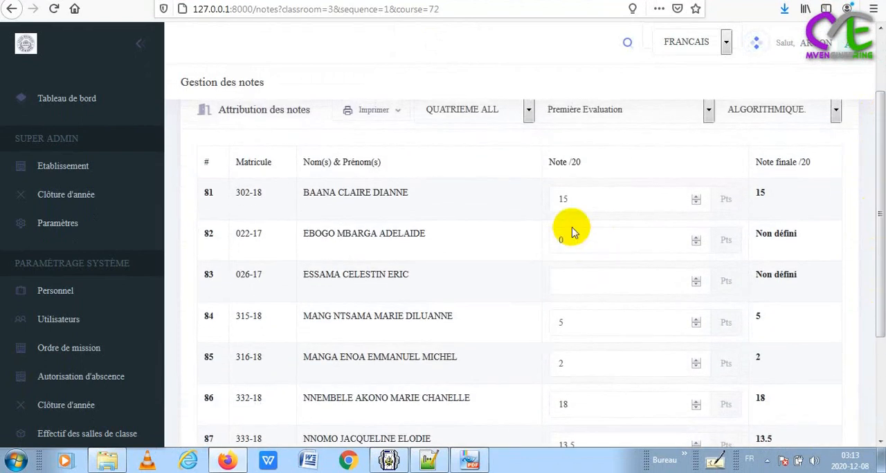
{"action": "left_click", "coordinate": [576, 240]}
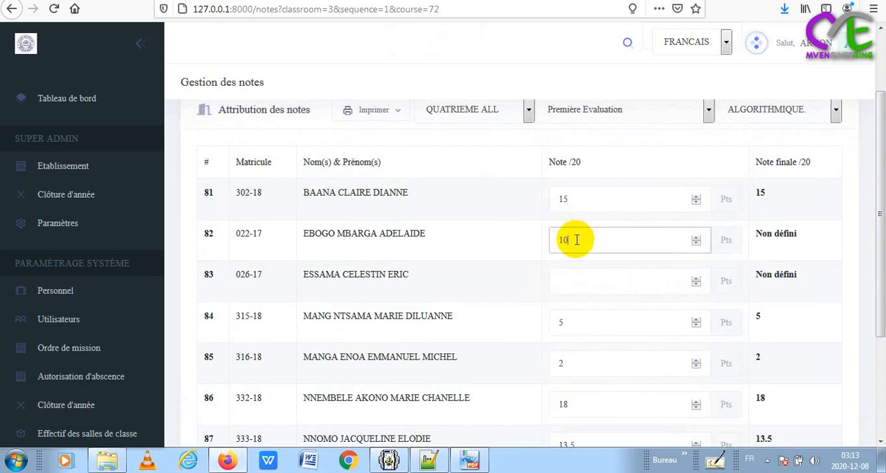
{"action": "left_click", "coordinate": [583, 274]}
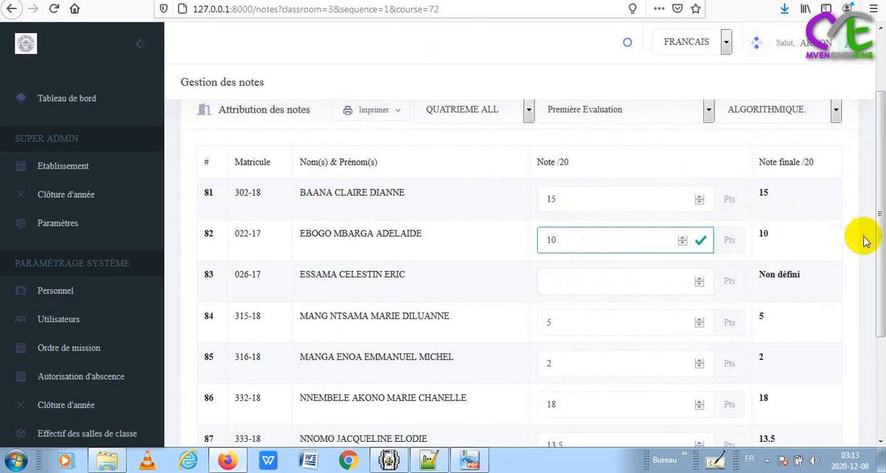
{"action": "left_click_drag", "start_coordinate": [878, 245], "coordinate": [866, 161]}
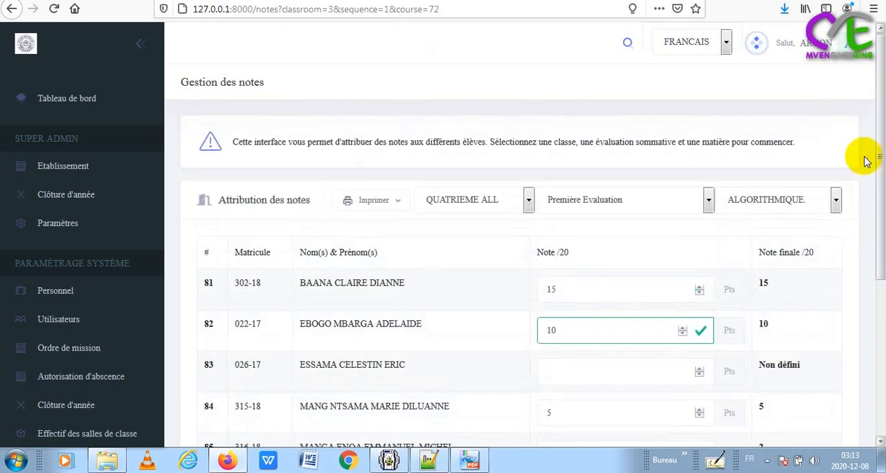